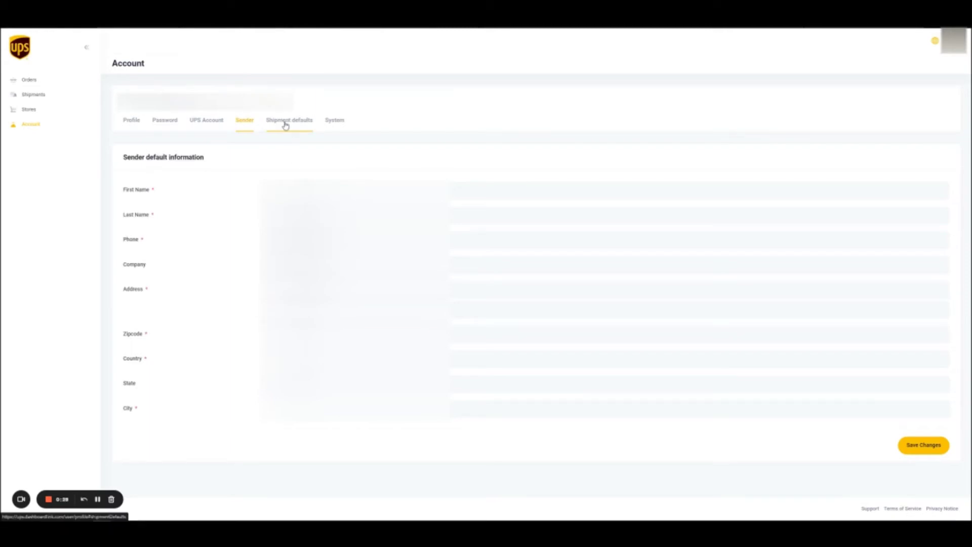
- Open the Shipment defaults section of Account settings
{"action": "left_click", "coordinate": [285, 125]}
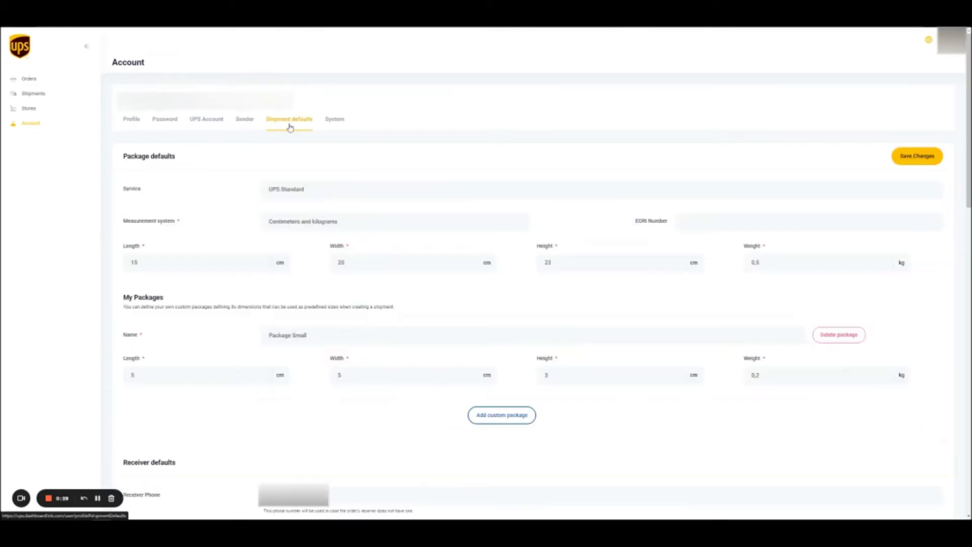
- Keep UPS Standard as the default service and review the Package Small defaults (5 × 5 × 3 cm, 0,2 kg)
{"action": "left_click", "coordinate": [273, 192]}
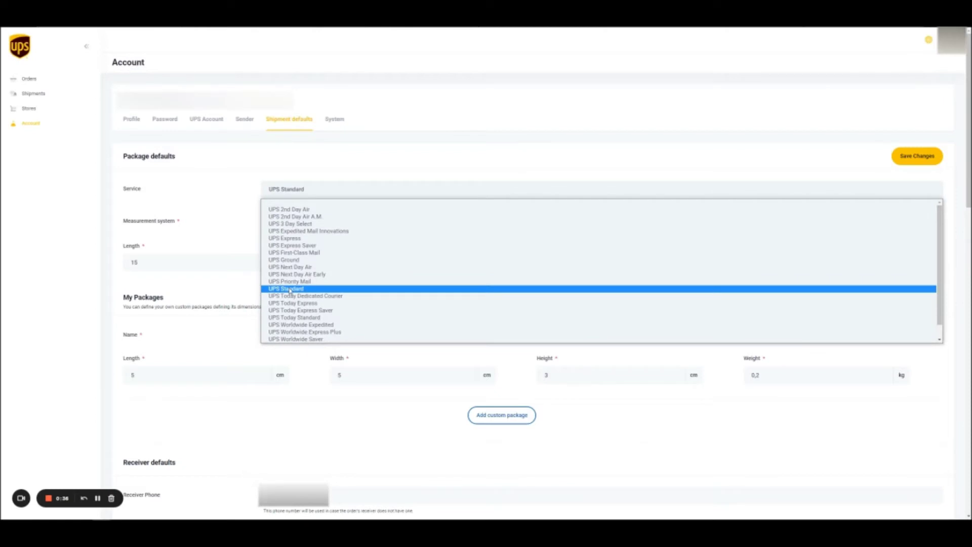
{"action": "left_click", "coordinate": [231, 175]}
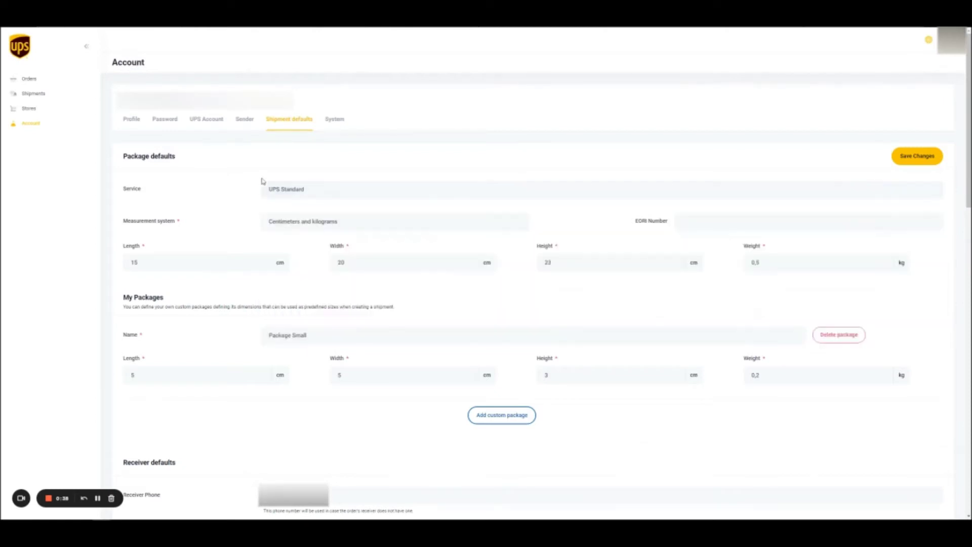
{"action": "left_click", "coordinate": [711, 223]}
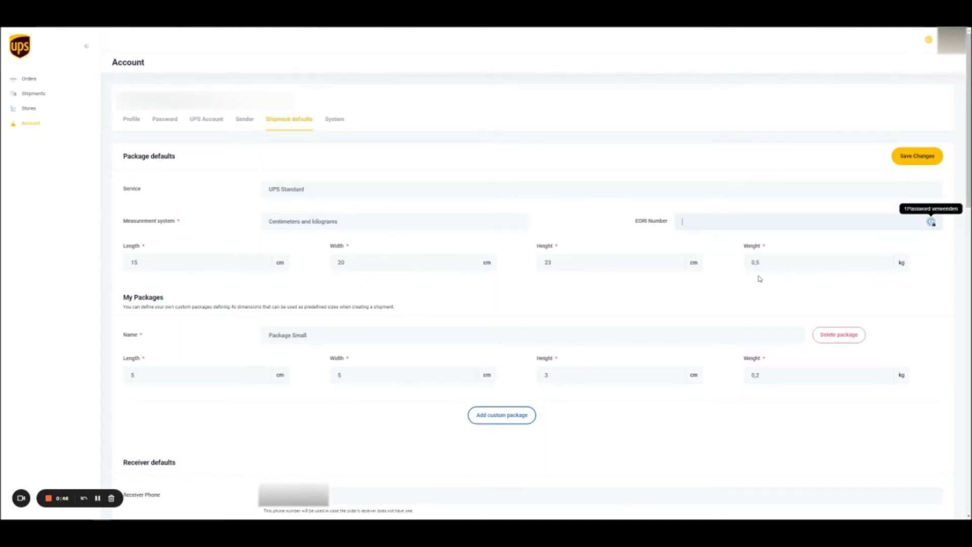
{"action": "scroll", "coordinate": [441, 223], "scroll_direction": "down", "scroll_amount": 3}
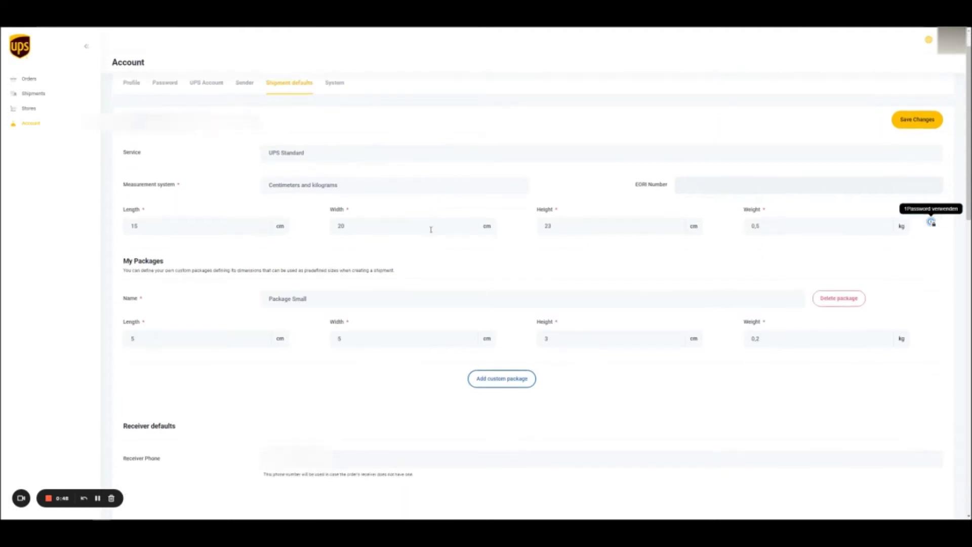
{"action": "scroll", "coordinate": [414, 225], "scroll_direction": "down", "scroll_amount": 1}
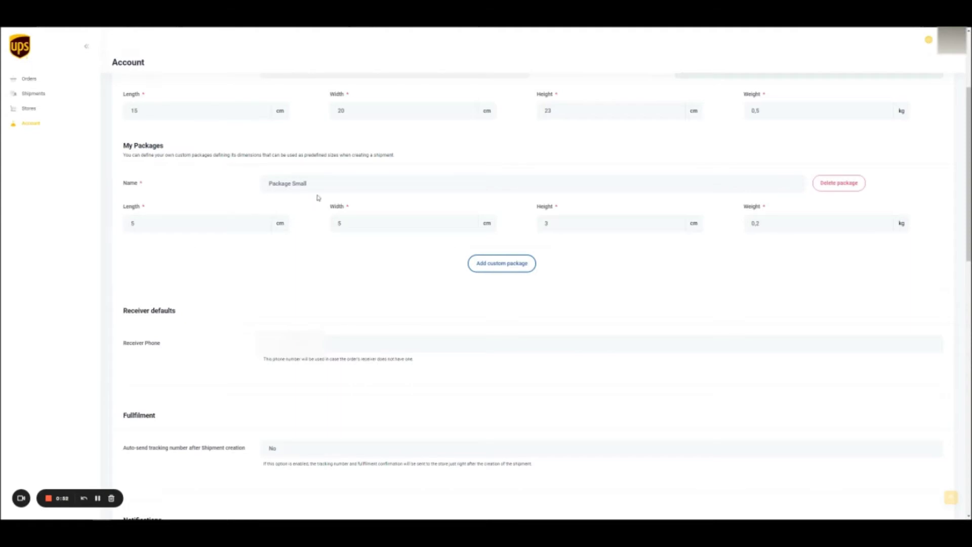
{"action": "scroll", "coordinate": [317, 199], "scroll_direction": "down", "scroll_amount": 3}
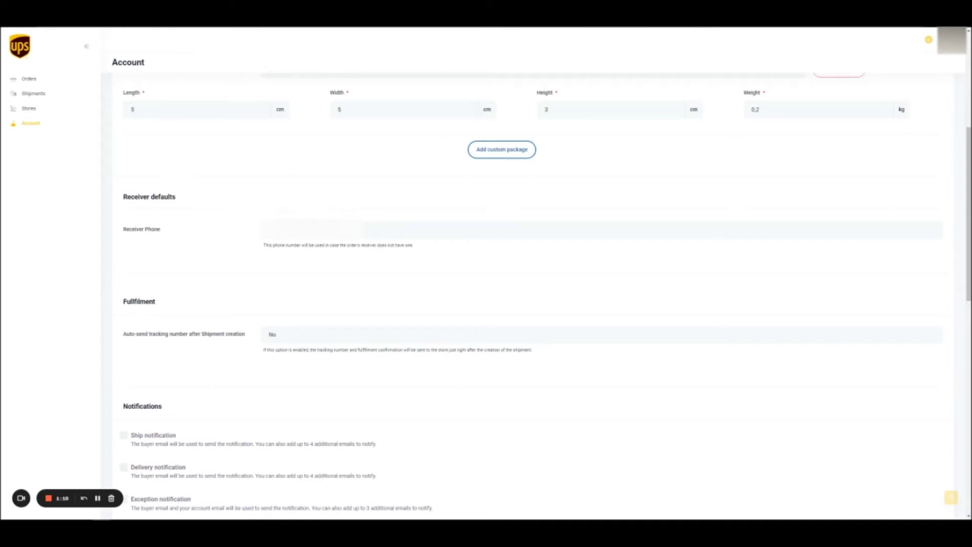
{"action": "scroll", "coordinate": [133, 197], "scroll_direction": "down", "scroll_amount": 2}
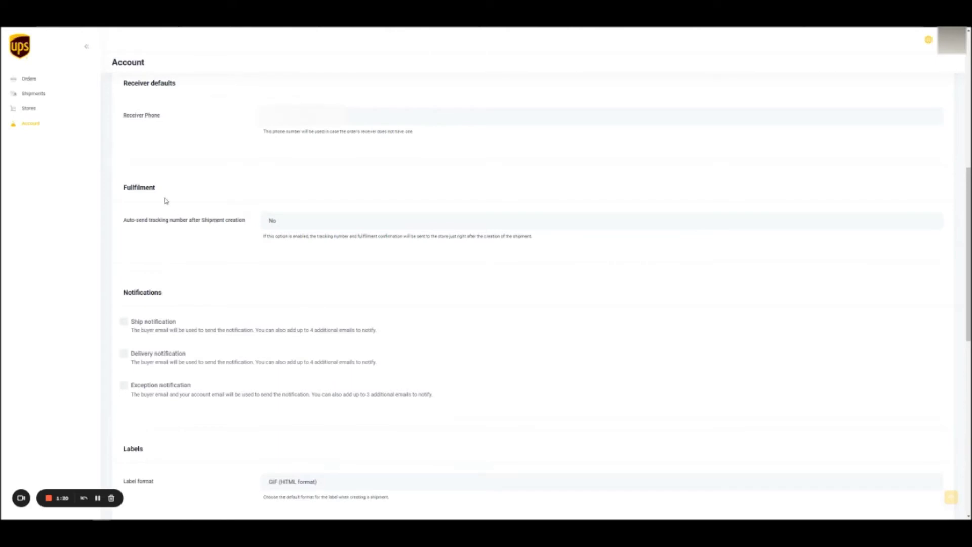
{"action": "left_click", "coordinate": [278, 221]}
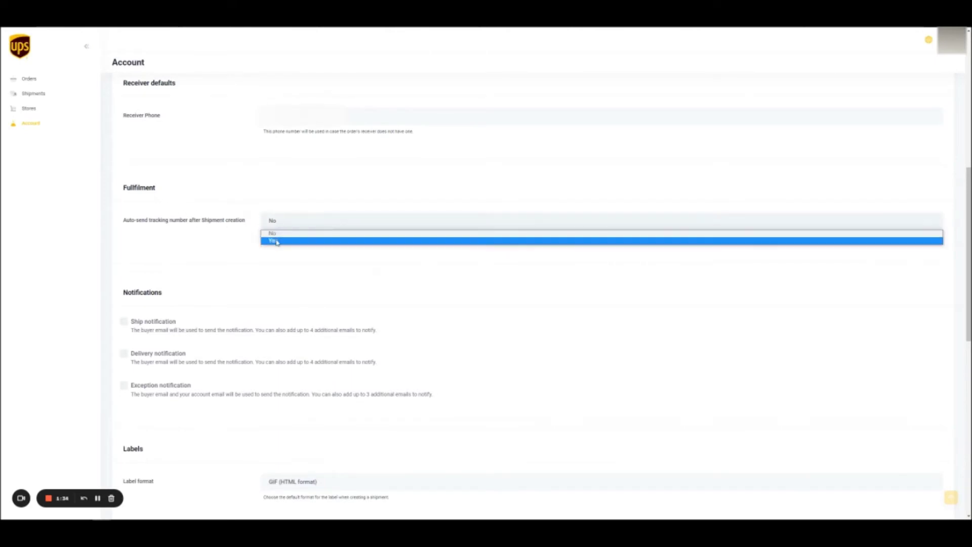
{"action": "left_click", "coordinate": [244, 224]}
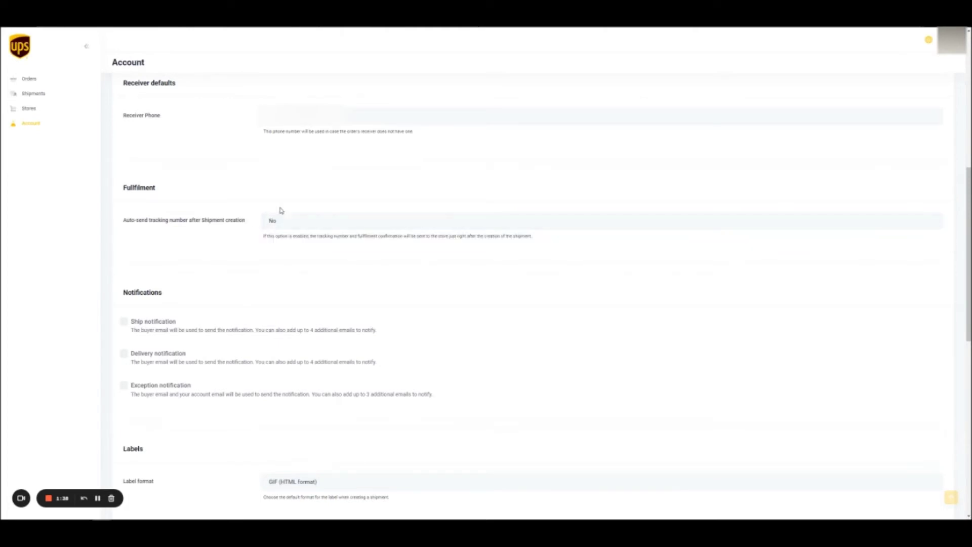
{"action": "scroll", "coordinate": [132, 148], "scroll_direction": "down", "scroll_amount": 3}
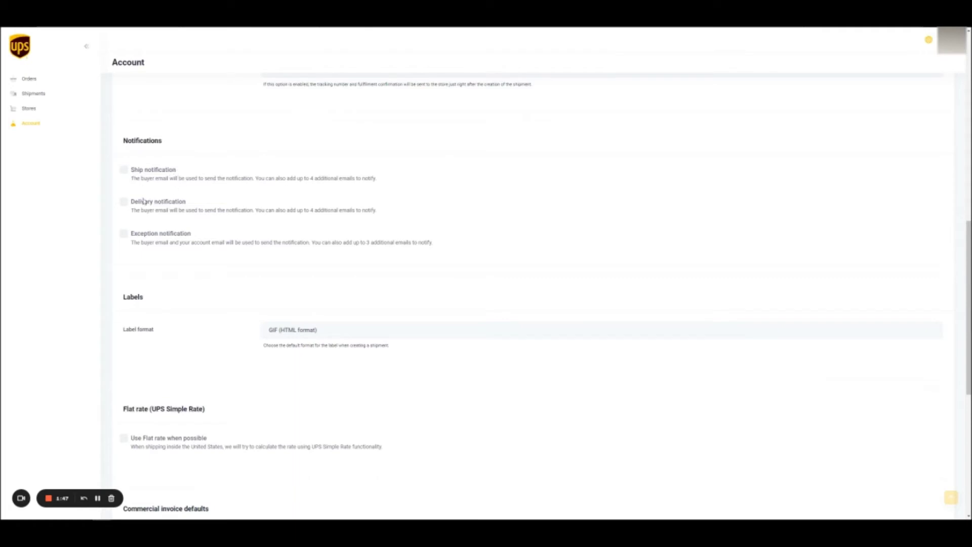
{"action": "left_click", "coordinate": [123, 170]}
- Enable delivery and exception notifications, with the exception notification e-mail field now shown
{"action": "left_click", "coordinate": [124, 223]}
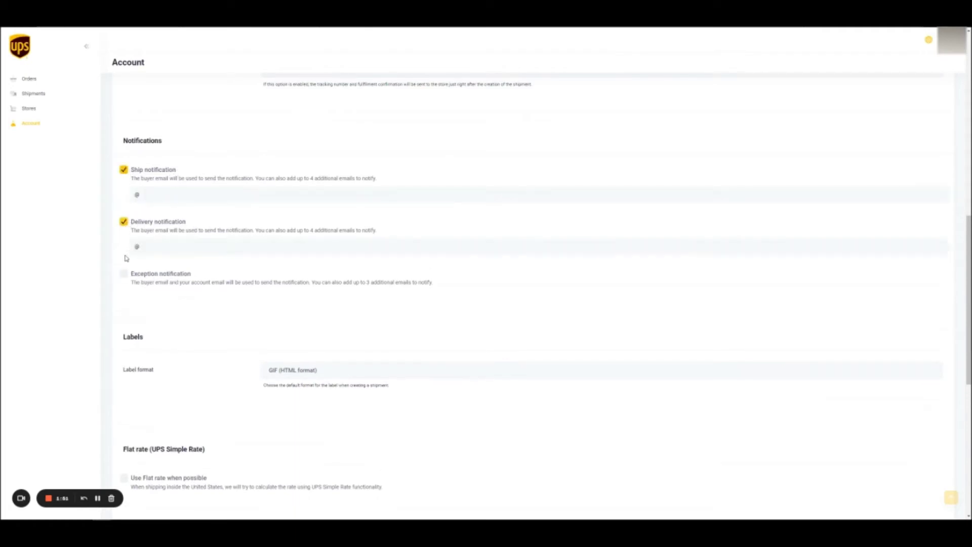
{"action": "left_click", "coordinate": [124, 274]}
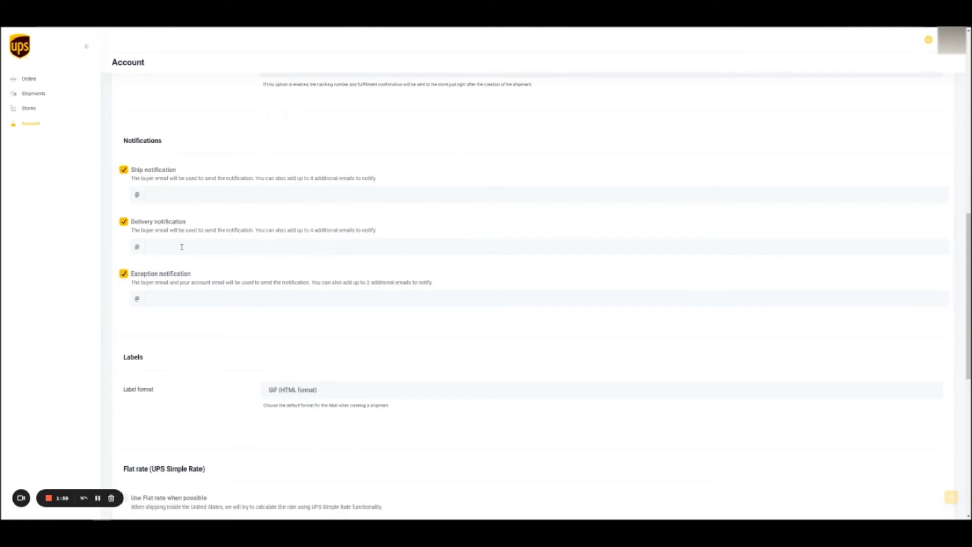
{"action": "left_click", "coordinate": [145, 299]}
{"action": "scroll", "coordinate": [217, 276], "scroll_direction": "down", "scroll_amount": 2}
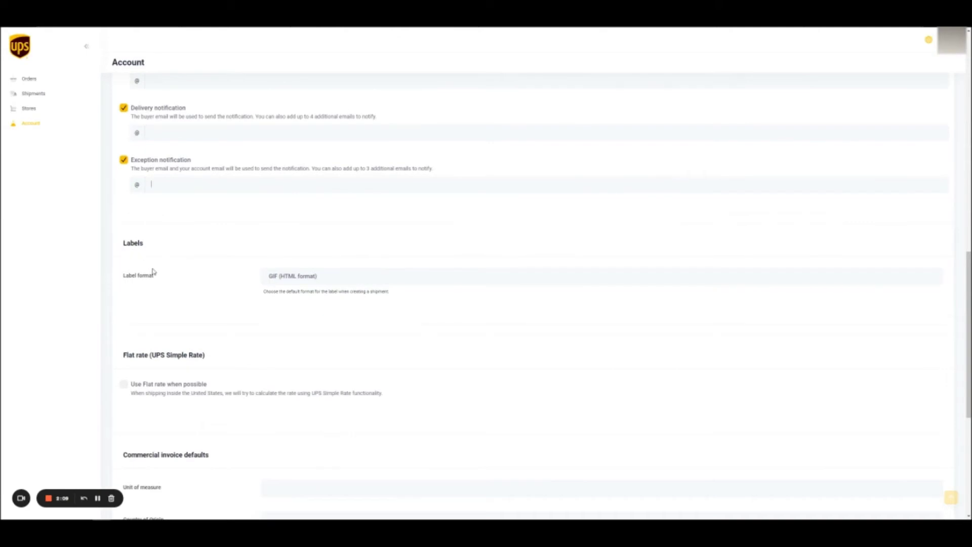
{"action": "left_click", "coordinate": [286, 279]}
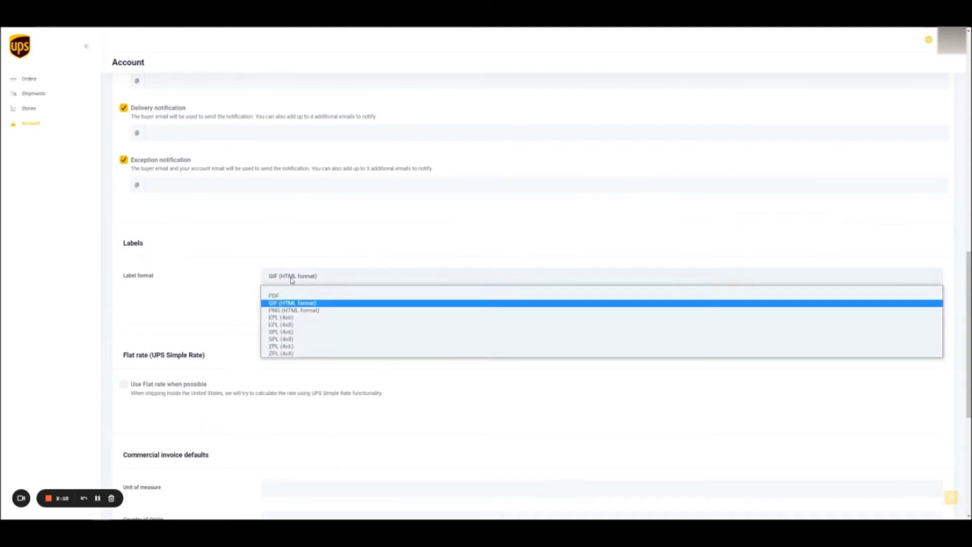
{"action": "left_click", "coordinate": [280, 303]}
{"action": "scroll", "coordinate": [291, 286], "scroll_direction": "down", "scroll_amount": 5}
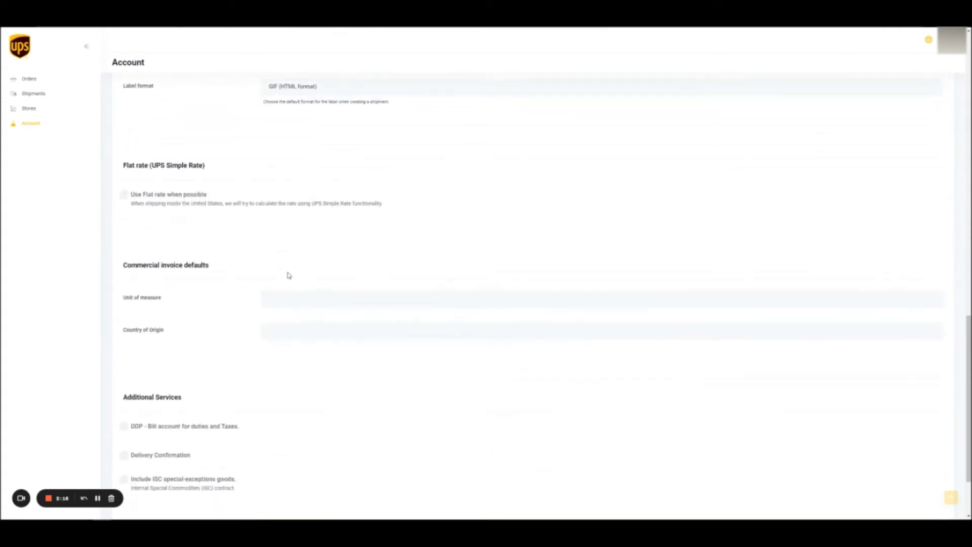
{"action": "scroll", "coordinate": [267, 268], "scroll_direction": "down", "scroll_amount": 1}
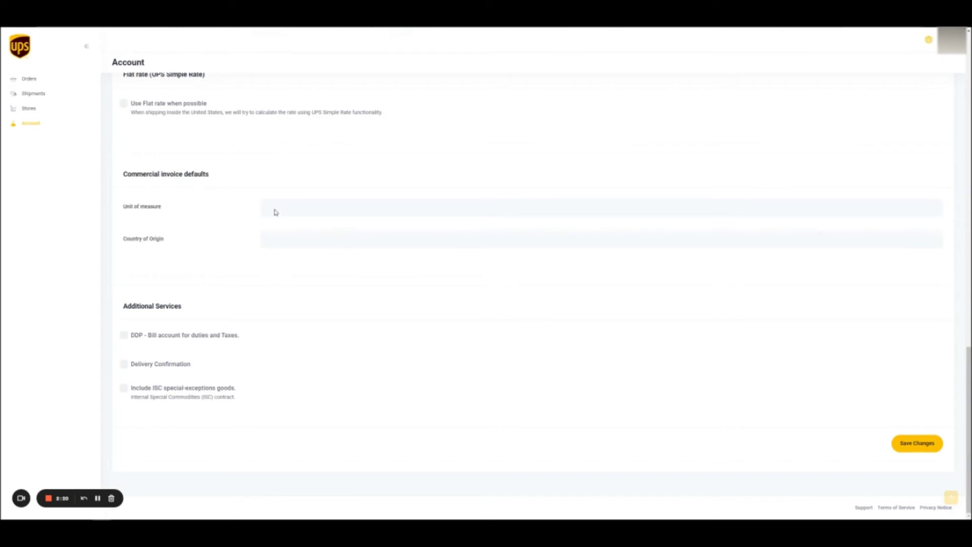
{"action": "left_click", "coordinate": [295, 211]}
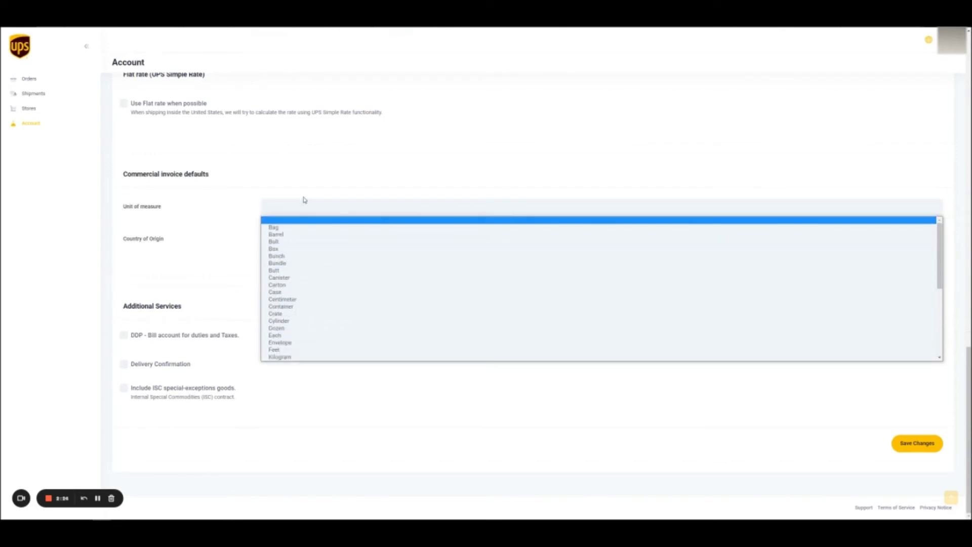
{"action": "left_click", "coordinate": [286, 186]}
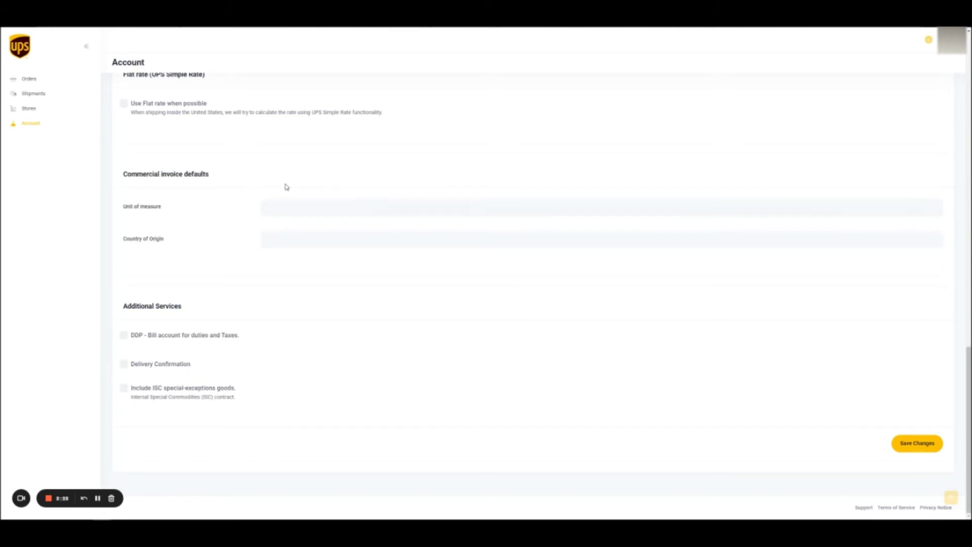
{"action": "left_click", "coordinate": [276, 246]}
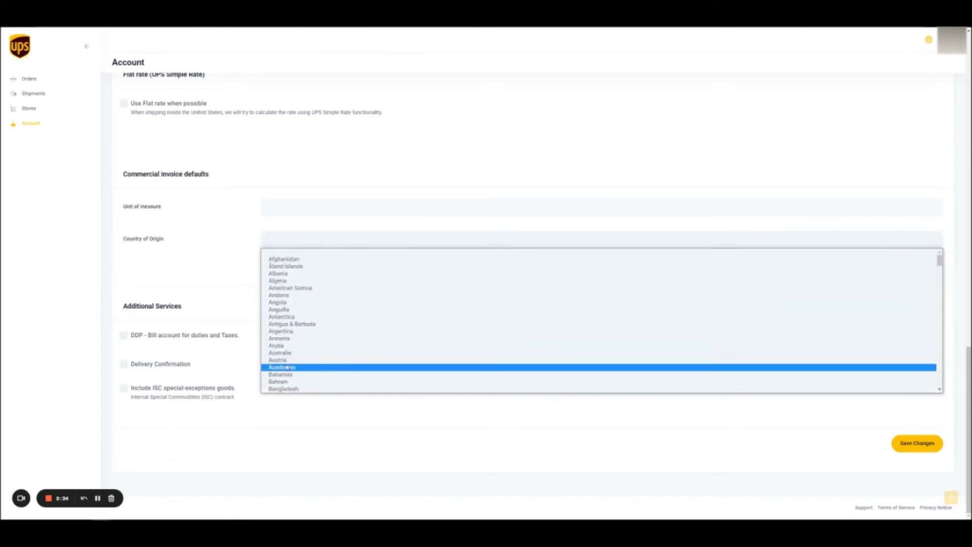
{"action": "left_click", "coordinate": [194, 240]}
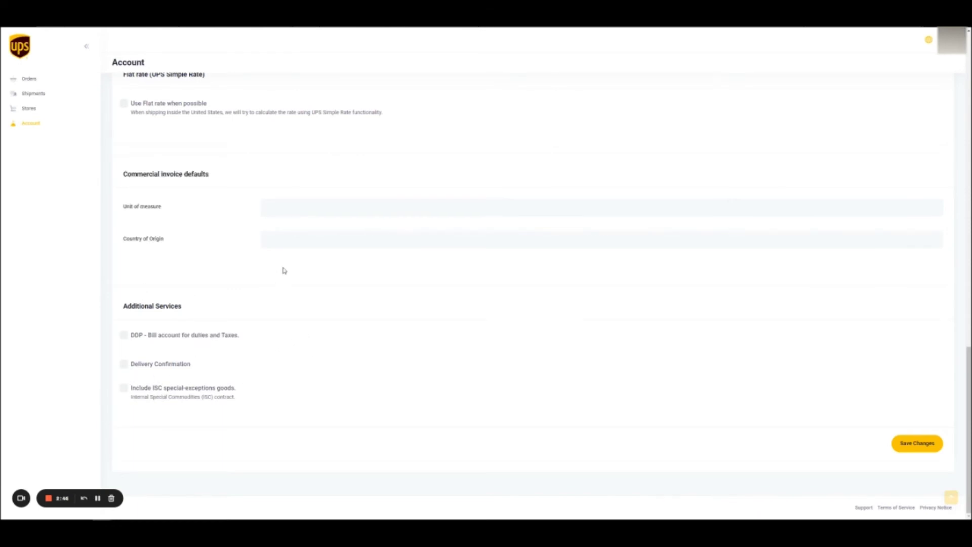
- Save DDP and Delivery Confirmation (Adult signature required) as default additional services
{"action": "left_click", "coordinate": [124, 336]}
{"action": "left_click", "coordinate": [124, 365]}
{"action": "left_click", "coordinate": [306, 368]}
{"action": "left_click", "coordinate": [306, 381]}
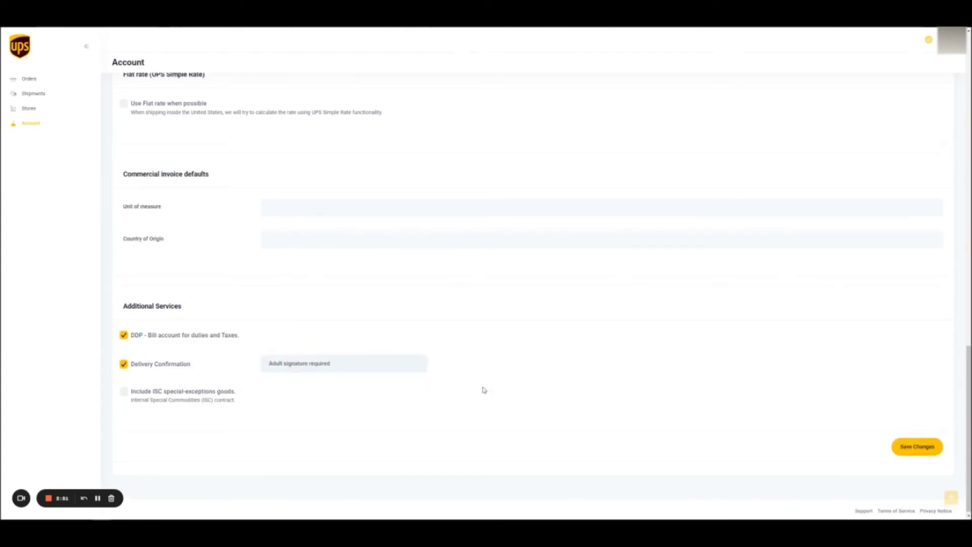
{"action": "left_click", "coordinate": [924, 448]}
{"action": "left_click", "coordinate": [45, 80]}
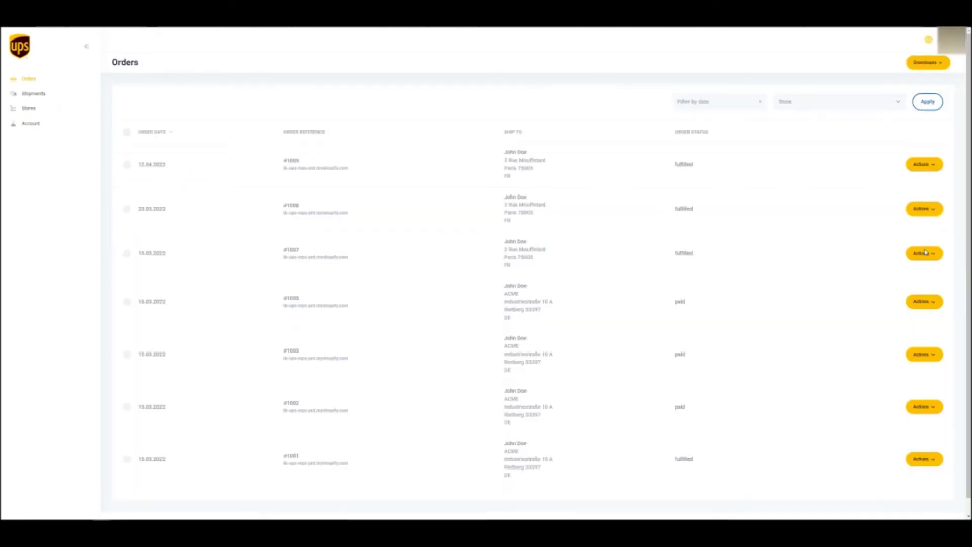
- Create a shipping label for order #1005 from its Actions menu
{"action": "left_click", "coordinate": [933, 305]}
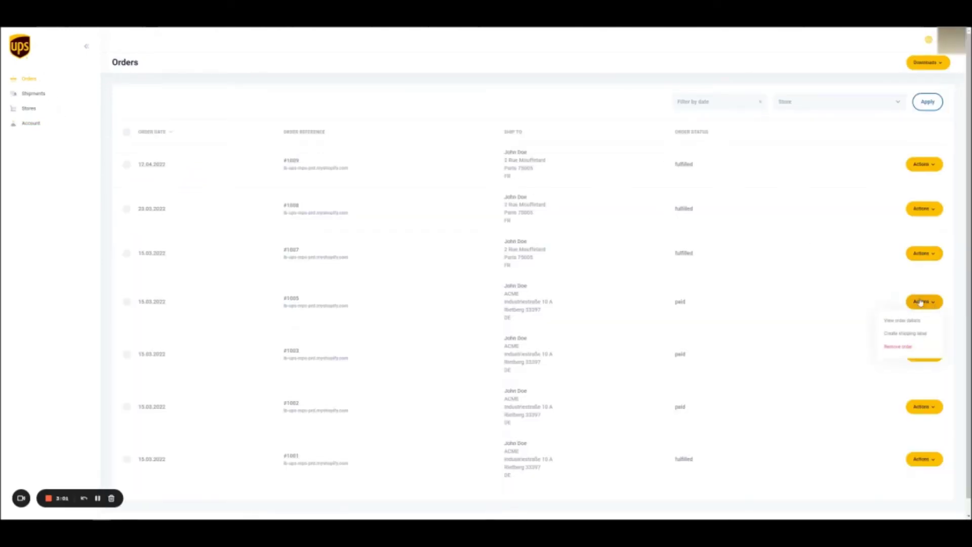
{"action": "left_click", "coordinate": [901, 335]}
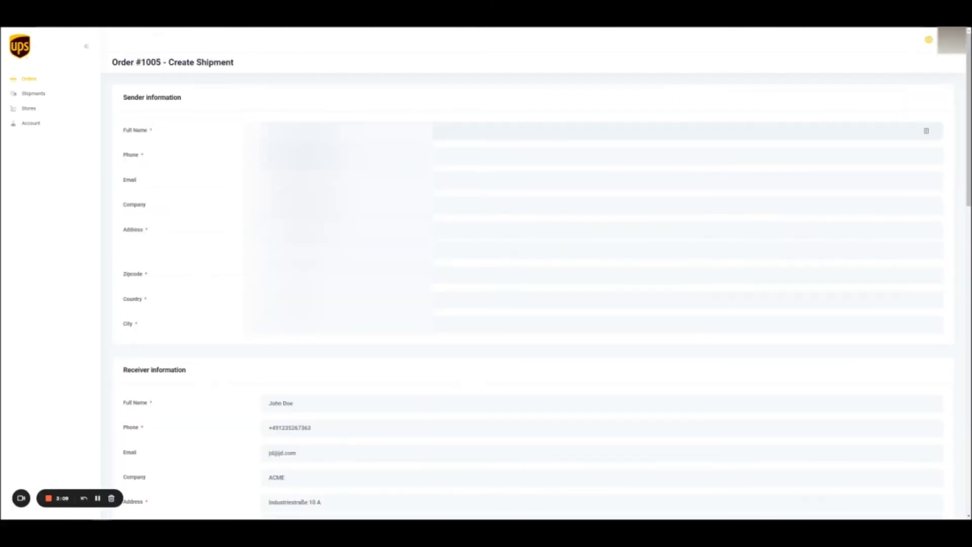
{"action": "scroll", "coordinate": [305, 183], "scroll_direction": "down", "scroll_amount": 5}
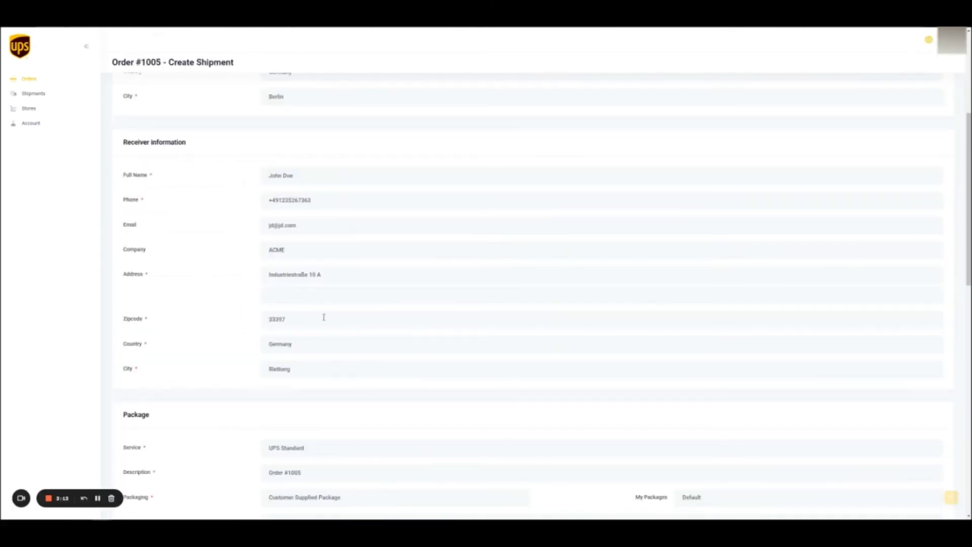
{"action": "scroll", "coordinate": [353, 298], "scroll_direction": "down", "scroll_amount": 4}
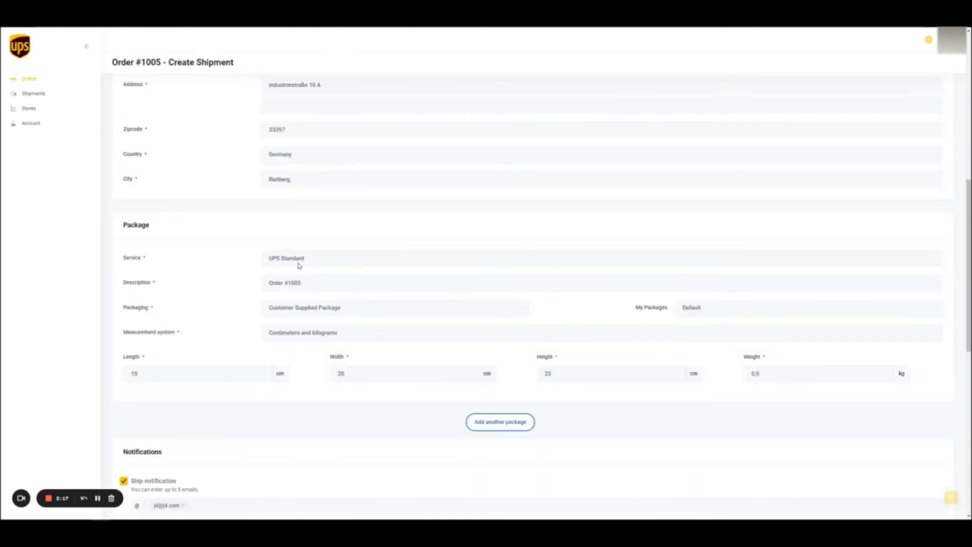
- Confirm UPS Standard as the service and review the prefilled DDP, adult-signature and notification settings
{"action": "left_click", "coordinate": [314, 258]}
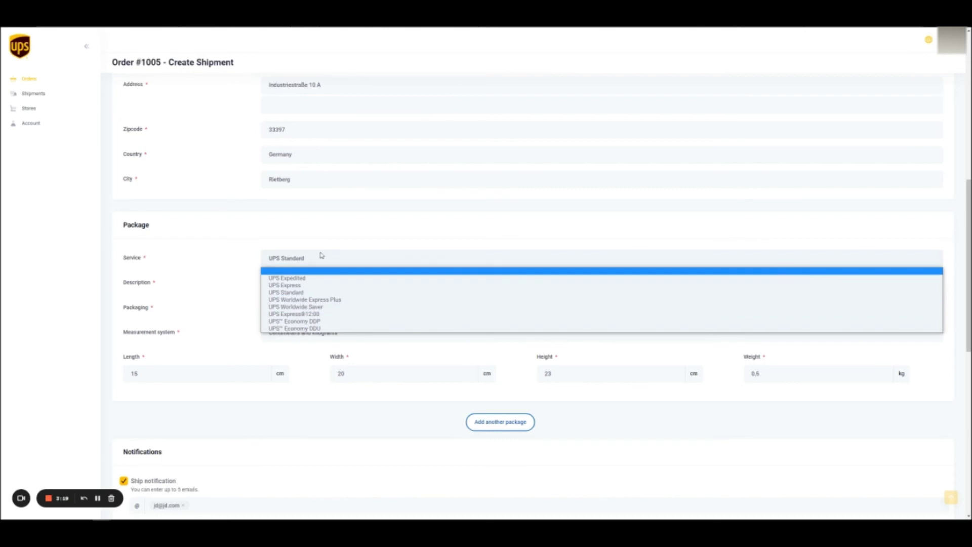
{"action": "left_click", "coordinate": [325, 246]}
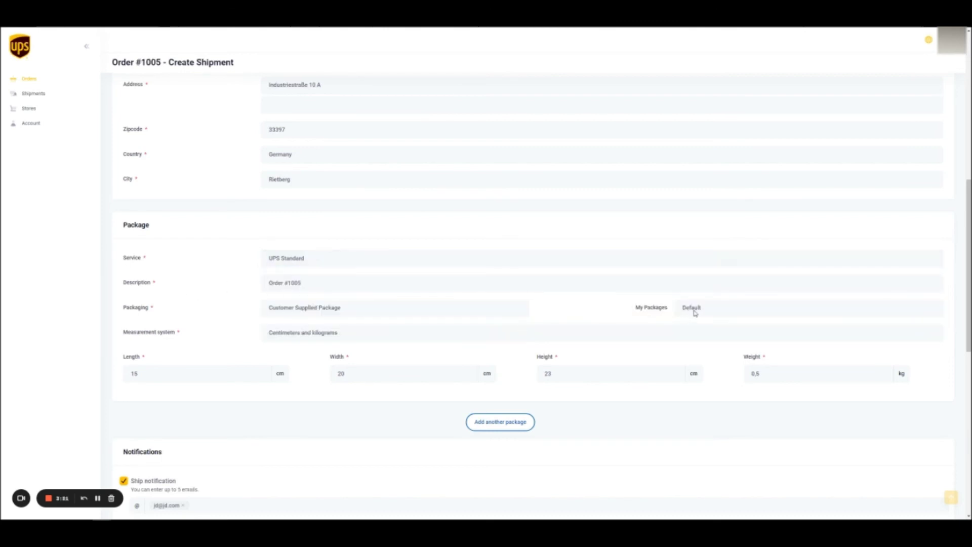
{"action": "scroll", "coordinate": [390, 307], "scroll_direction": "down", "scroll_amount": 2}
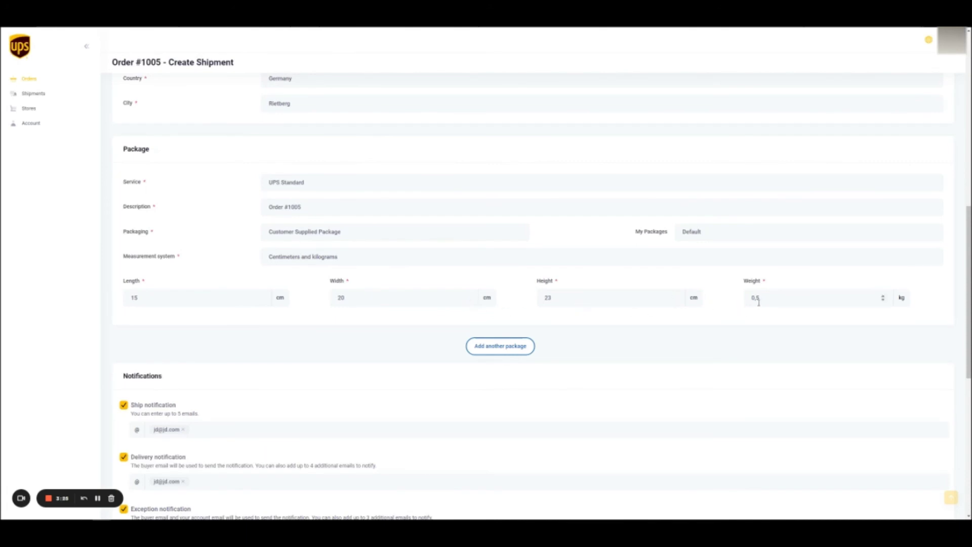
{"action": "scroll", "coordinate": [759, 302], "scroll_direction": "down", "scroll_amount": 5}
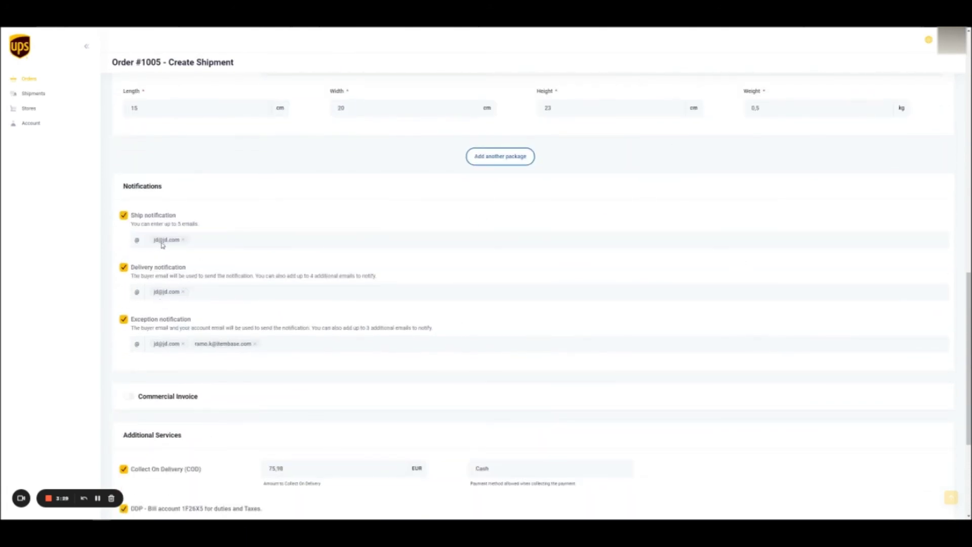
{"action": "scroll", "coordinate": [239, 343], "scroll_direction": "down", "scroll_amount": 5}
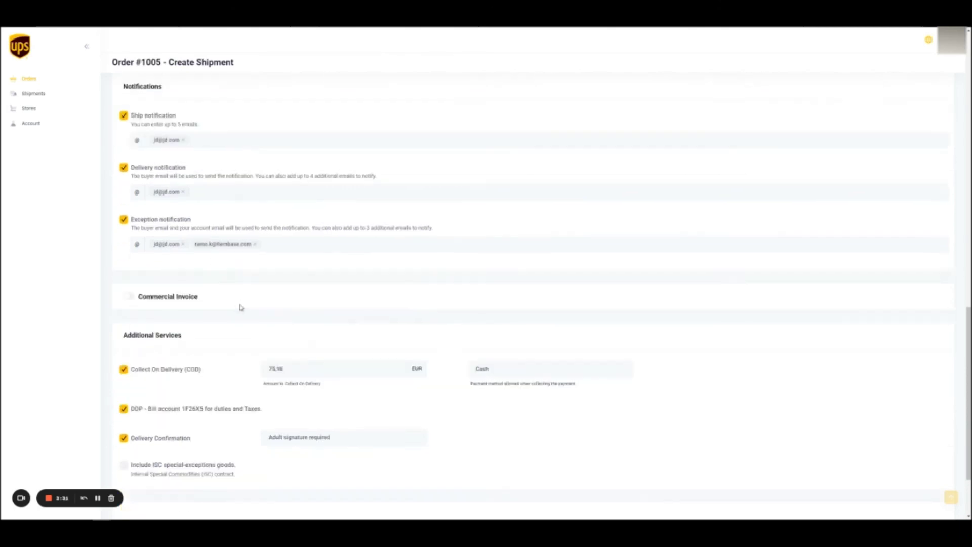